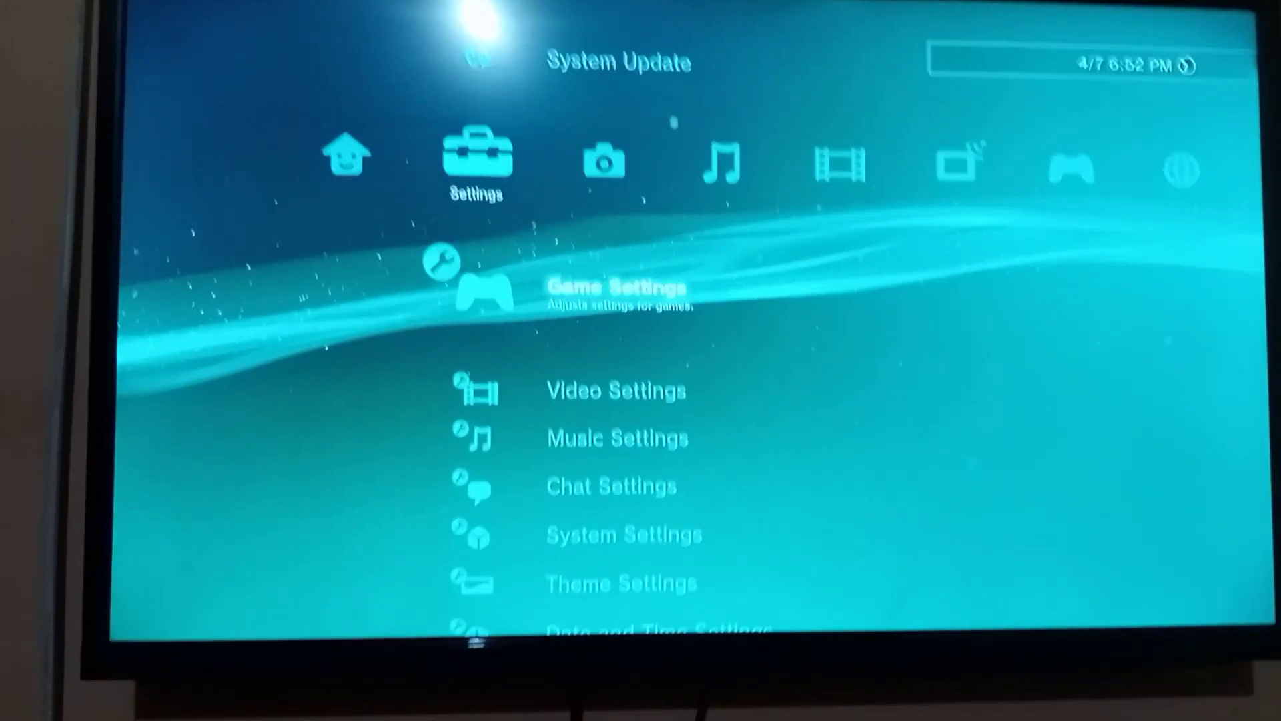
Enable the console's Internet Connection under Network Settings.
{"action": "key", "text": "Down"}
{"action": "key", "text": "Down"}
{"action": "key", "text": "Down"}
{"action": "key", "text": "Down"}
{"action": "key", "text": "Down"}
{"action": "key", "text": "Down"}
{"action": "key", "text": "Down"}
{"action": "key", "text": "Down"}
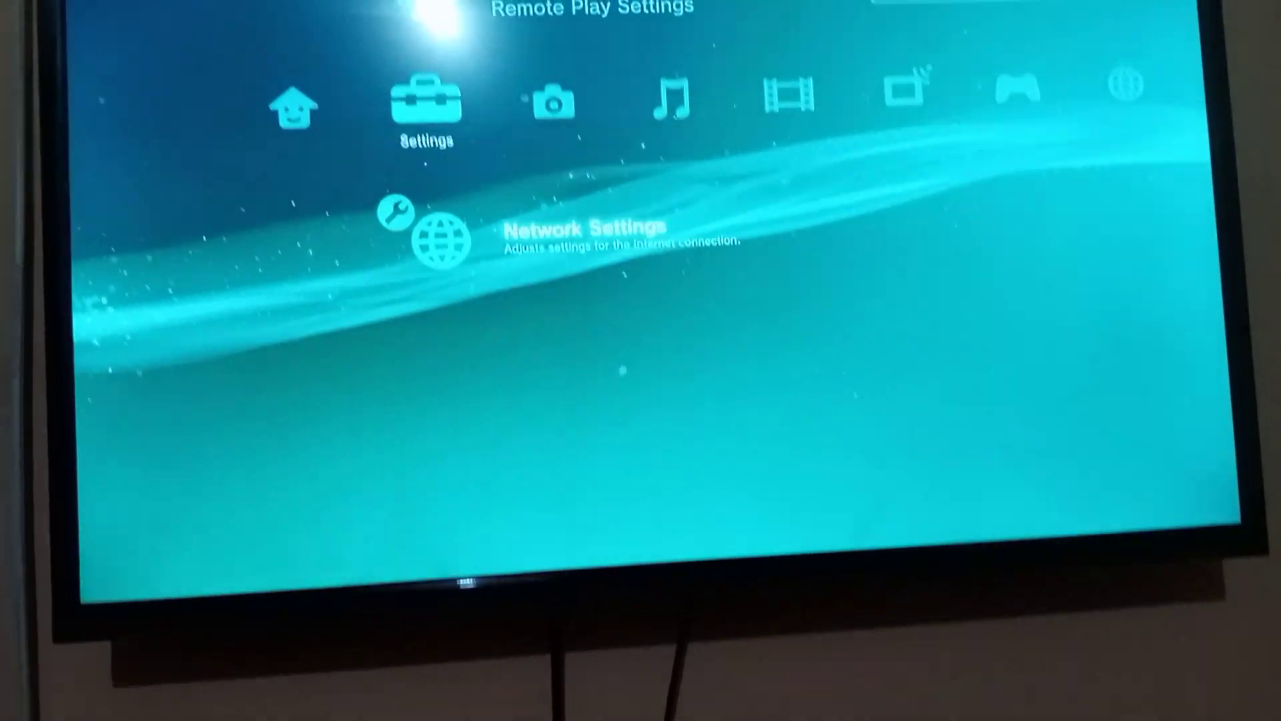
{"action": "key", "text": "Return"}
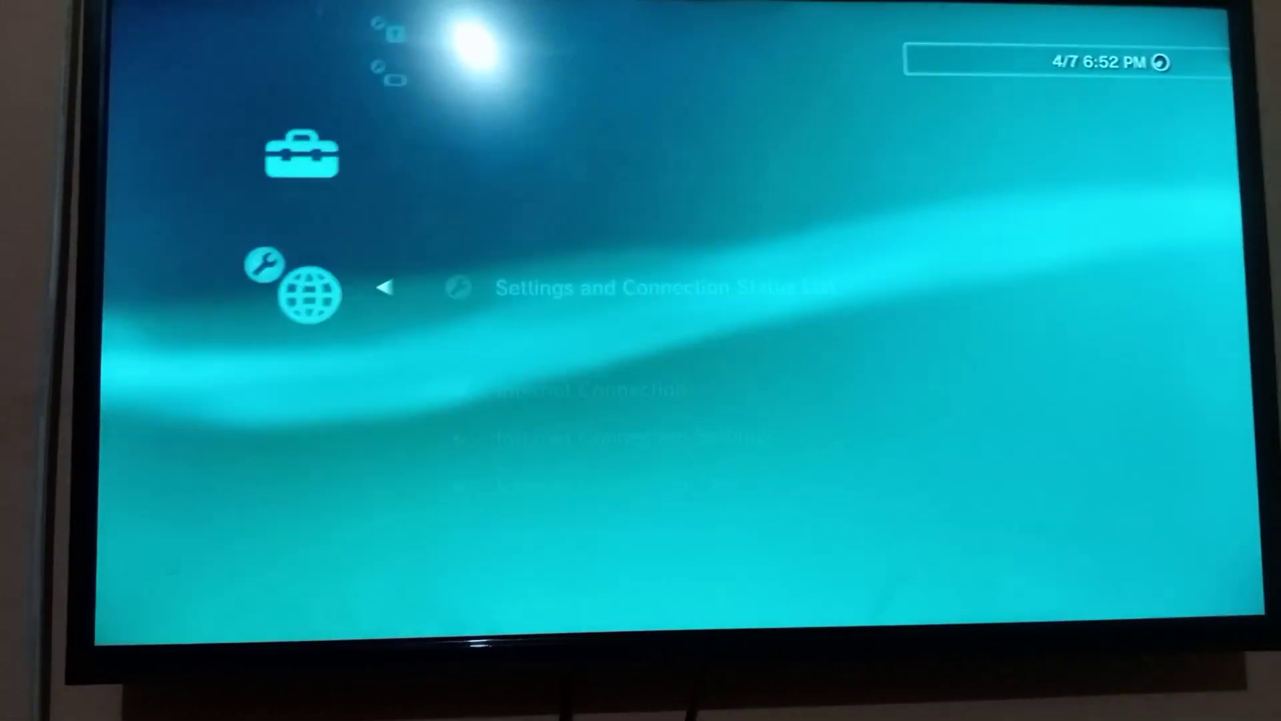
{"action": "key", "text": "Return"}
{"action": "key", "text": "Escape"}
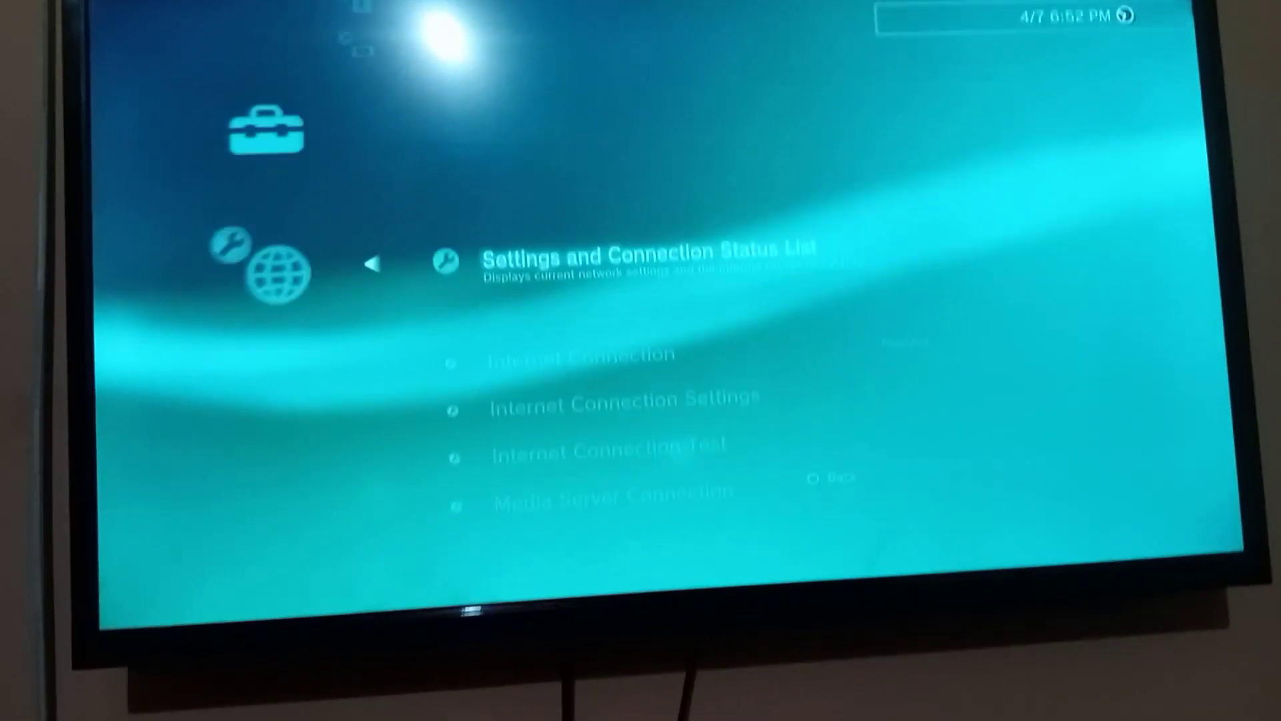
{"action": "key", "text": "Down"}
{"action": "key", "text": "Return"}
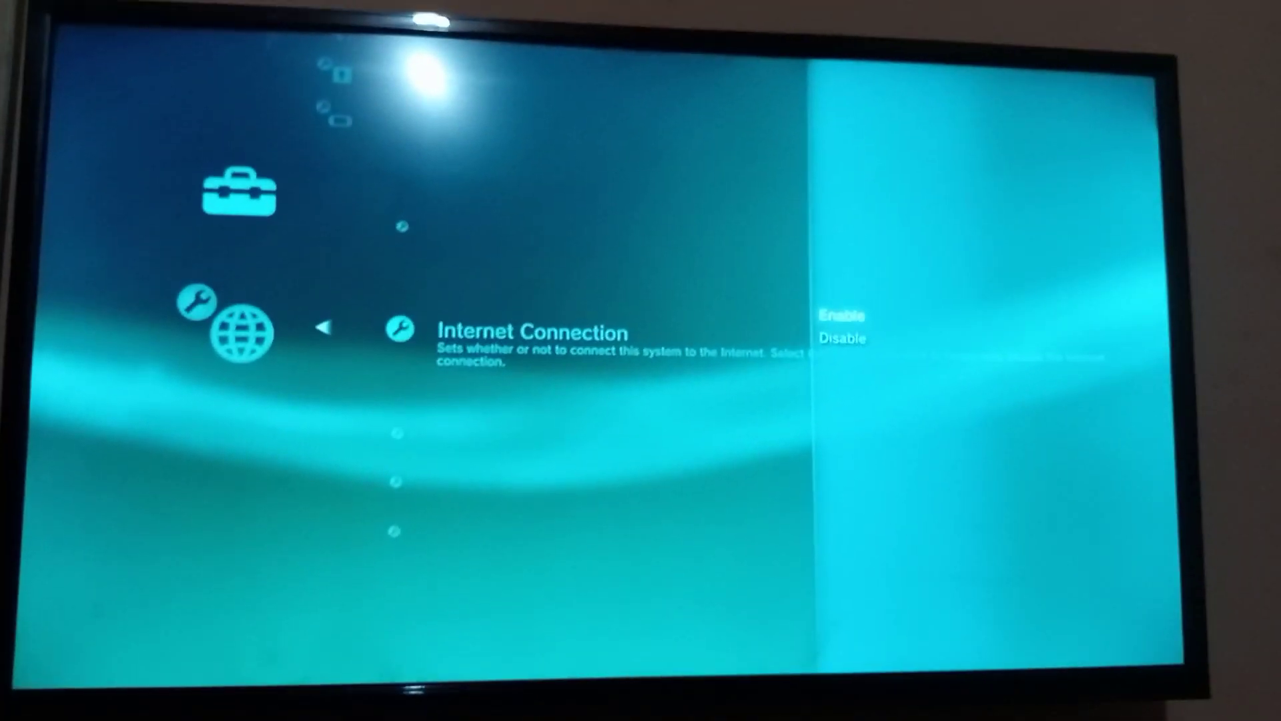
{"action": "key", "text": "Return"}
Back out of Network Settings to the XMB main row.
{"action": "key", "text": "Escape"}
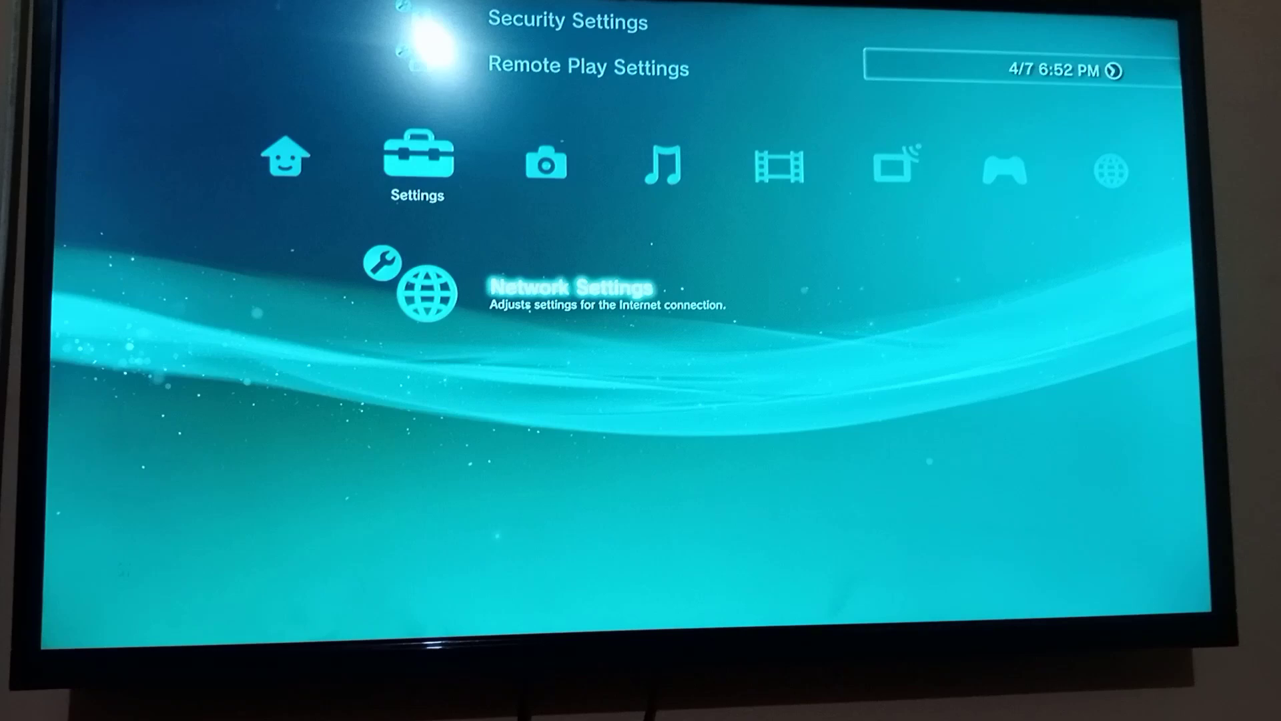
{"action": "key", "text": "Right"}
{"action": "key", "text": "Right"}
{"action": "key", "text": "Right"}
{"action": "key", "text": "Right"}
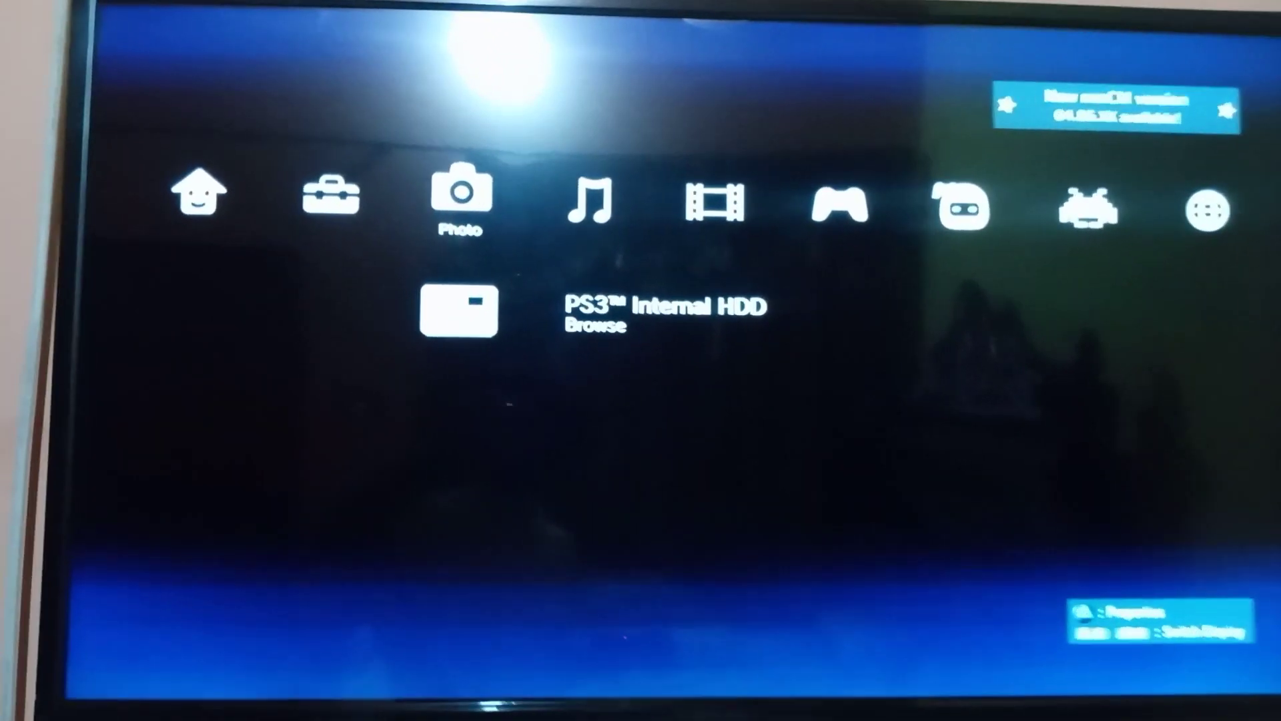
Set multiMAN's FTP Service to Enable (No Timeout).
{"action": "key", "text": "Left"}
{"action": "key", "text": "Left"}
{"action": "key", "text": "Down"}
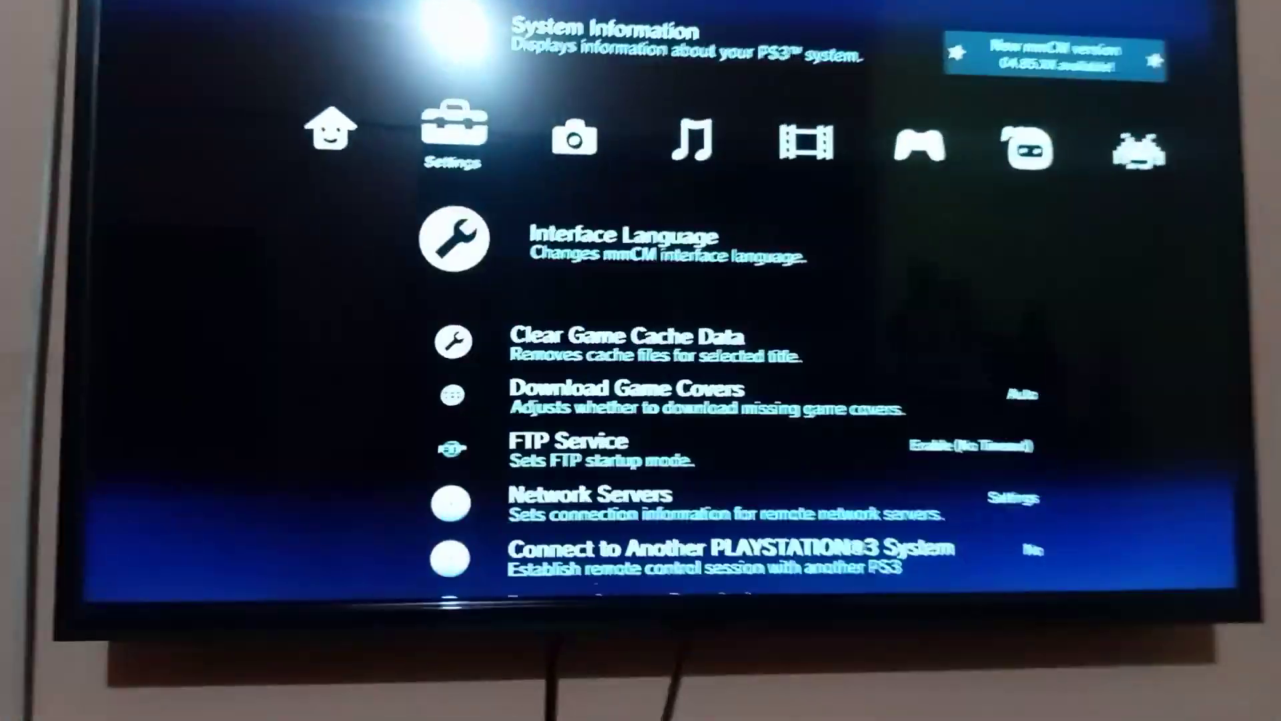
{"action": "key", "text": "Down"}
{"action": "key", "text": "Down"}
{"action": "key", "text": "Down"}
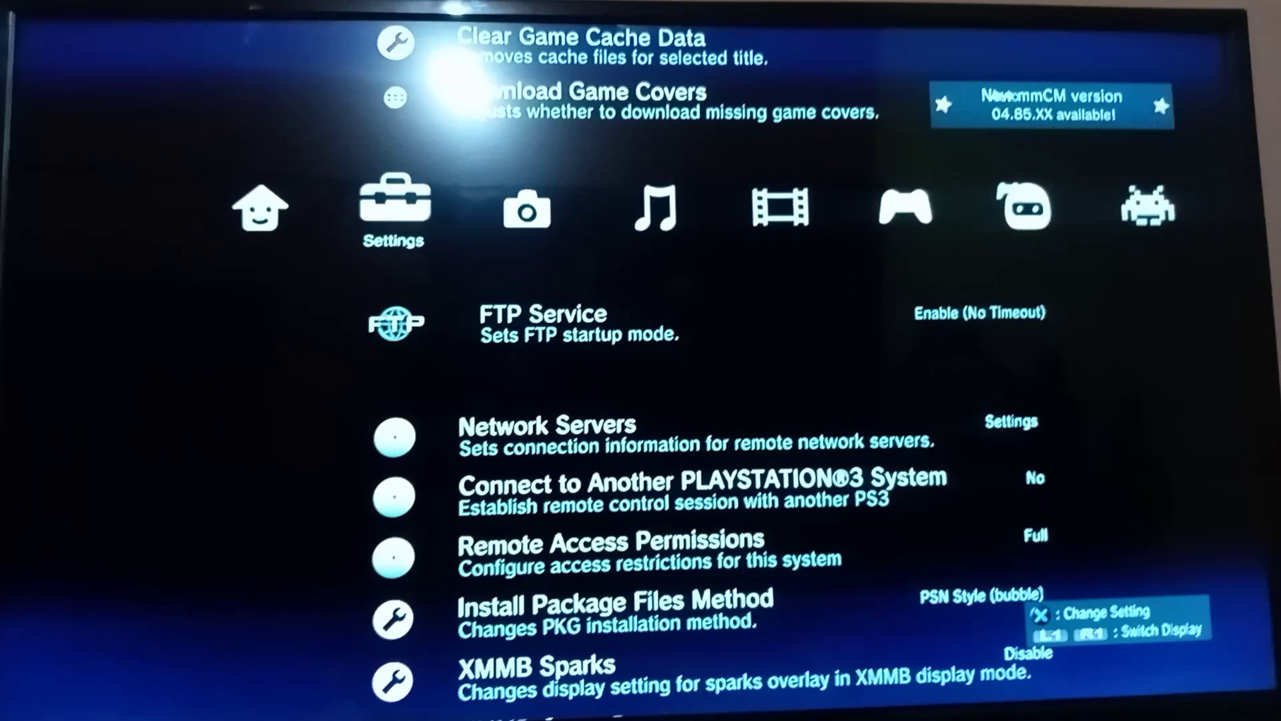
{"action": "key", "text": "Return"}
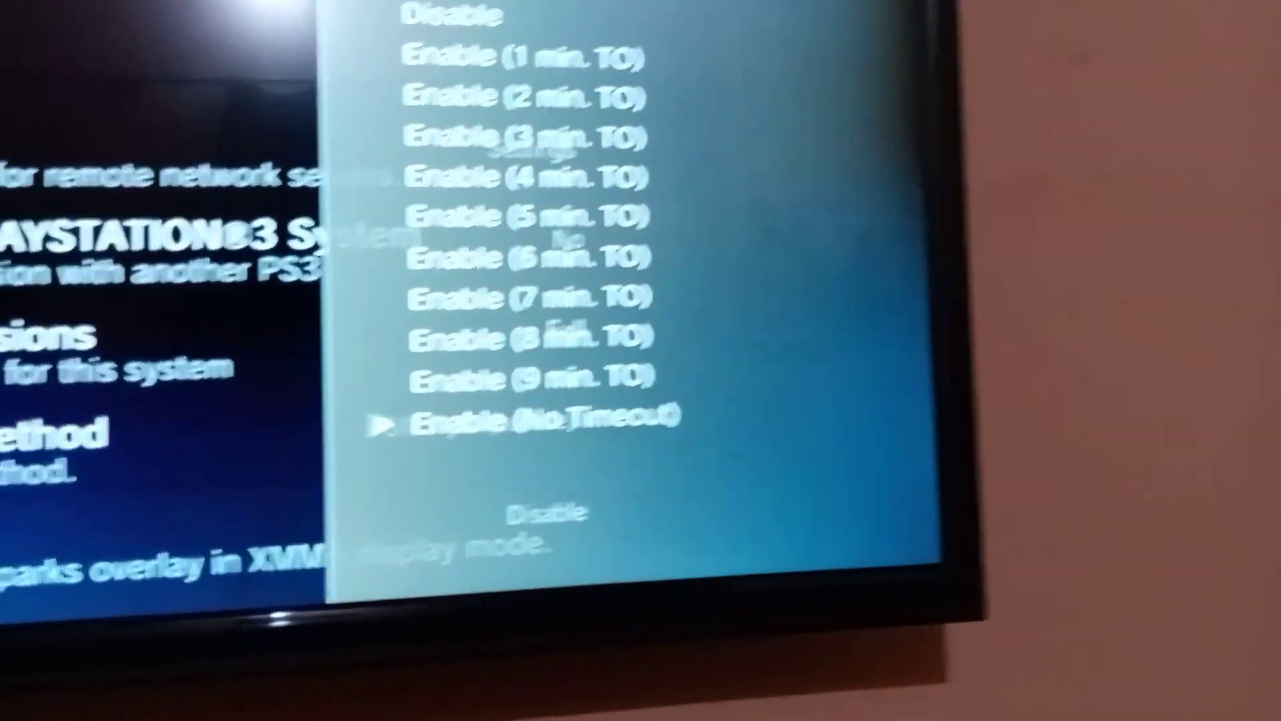
{"action": "key", "text": "Return"}
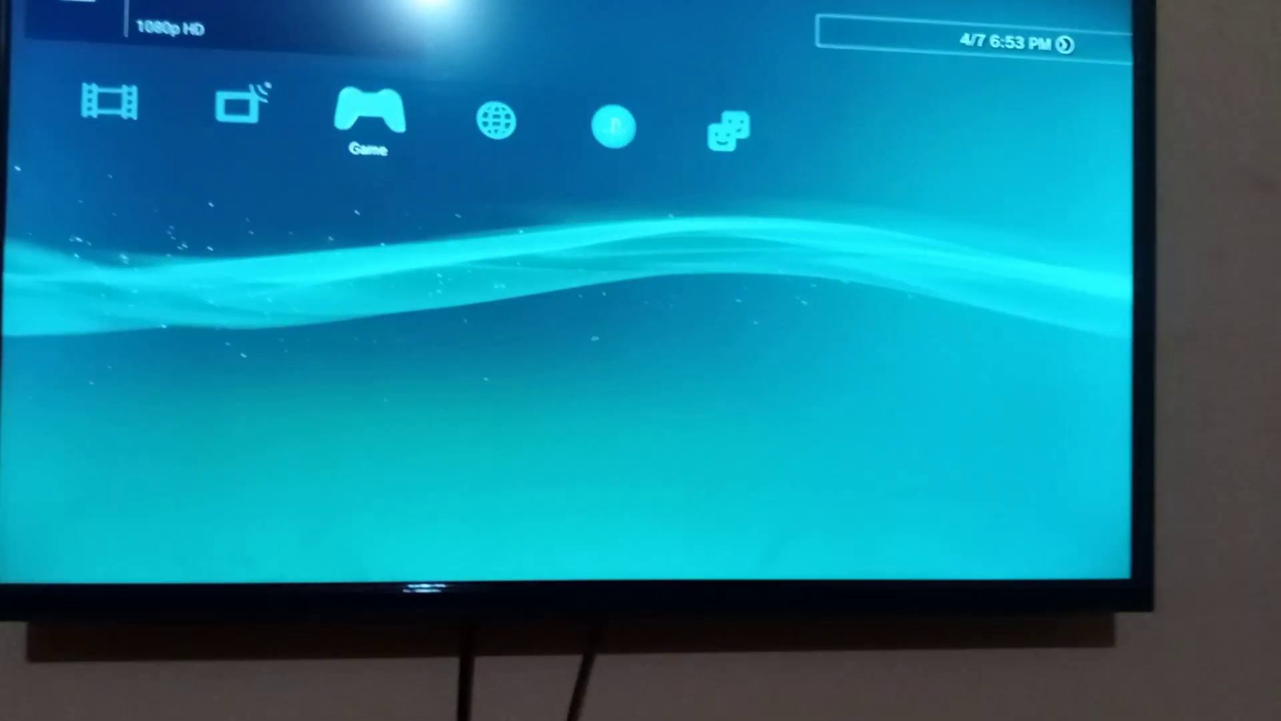
Show the Settings and Connection Status List to read the console's IP address.
{"action": "key", "text": "Left"}
{"action": "key", "text": "Left"}
{"action": "key", "text": "Left"}
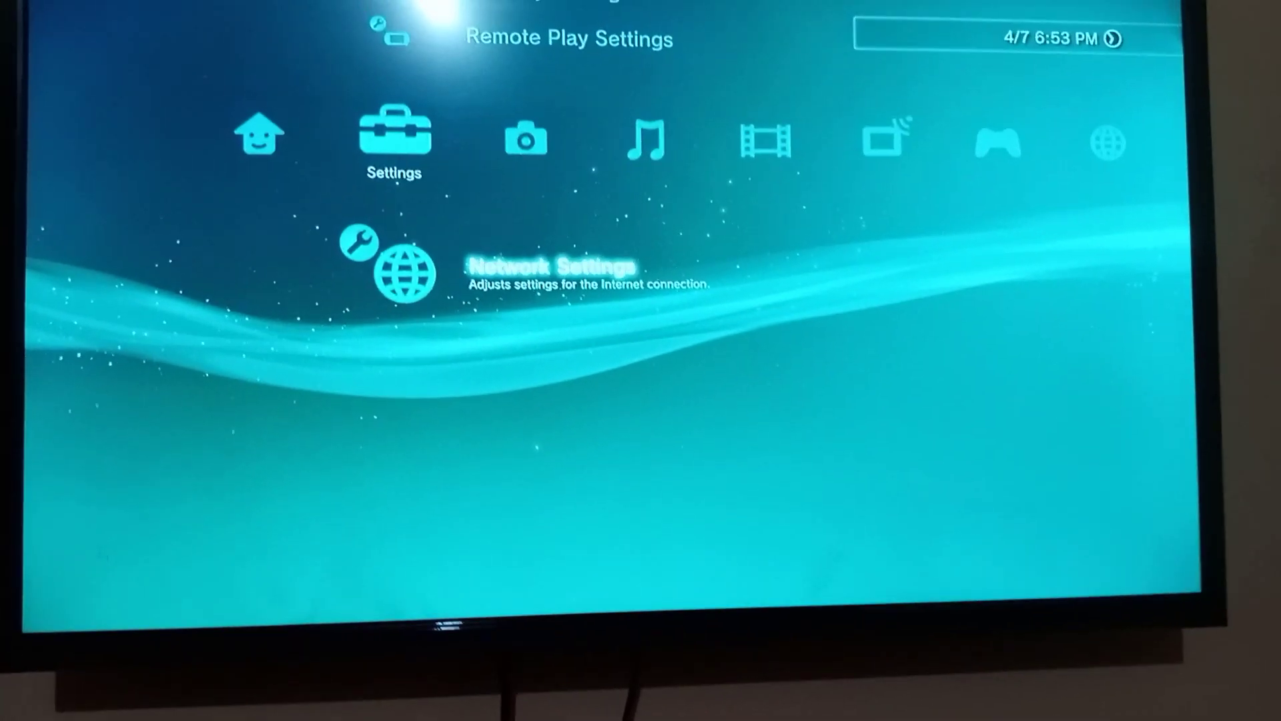
{"action": "key", "text": "Return"}
{"action": "key", "text": "Down"}
{"action": "key", "text": "Down"}
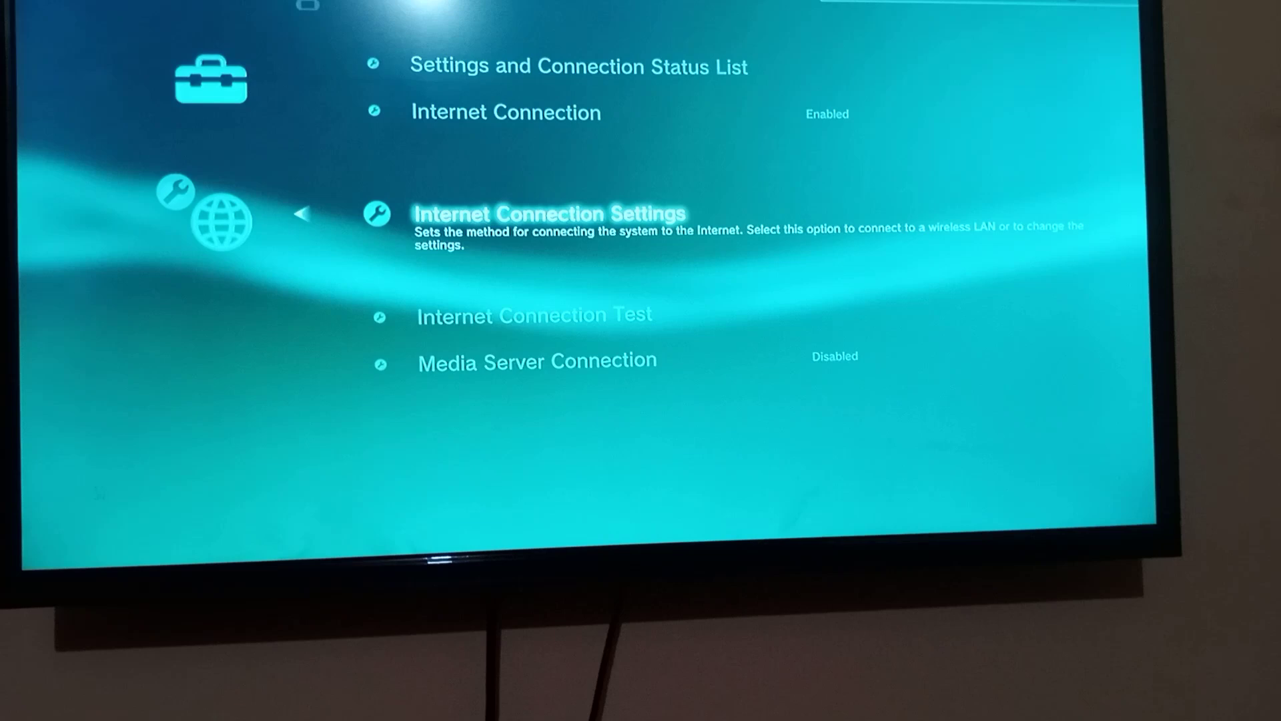
{"action": "key", "text": "Up"}
{"action": "key", "text": "Up"}
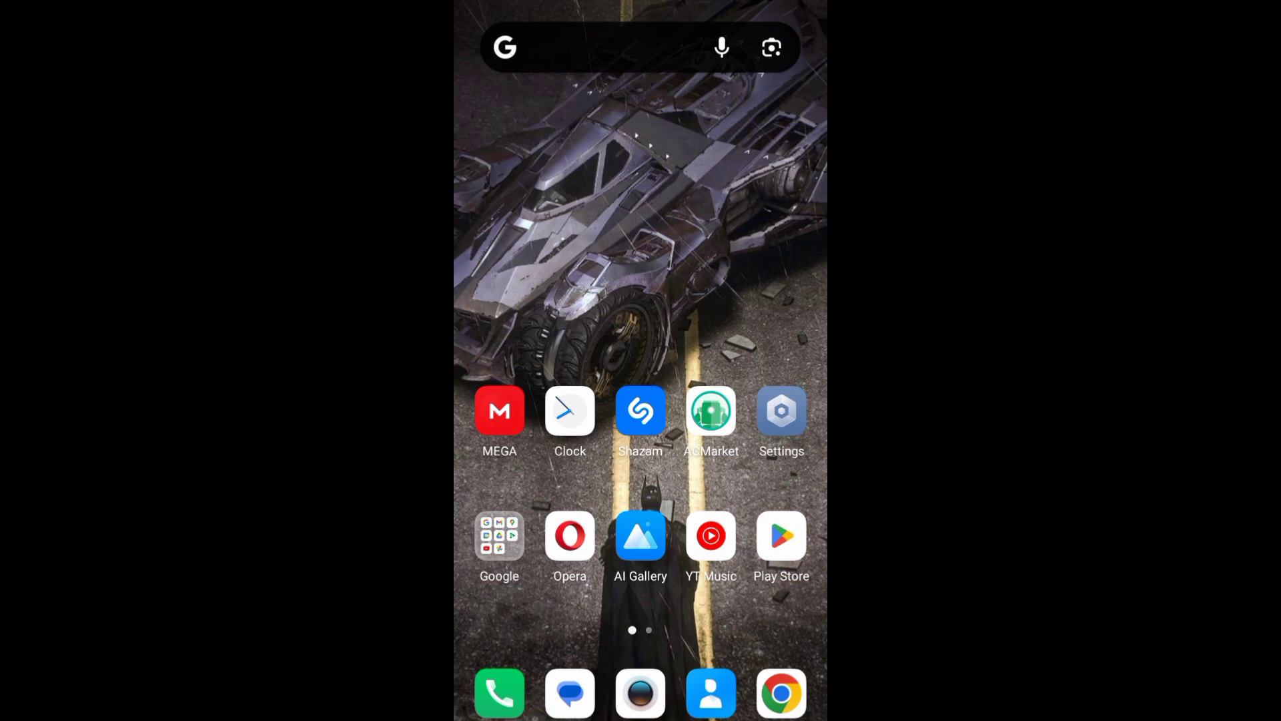
Swipe to the second home page and open the Tools folder.
{"action": "left_click_drag", "start_coordinate": [762, 300], "coordinate": [520, 301]}
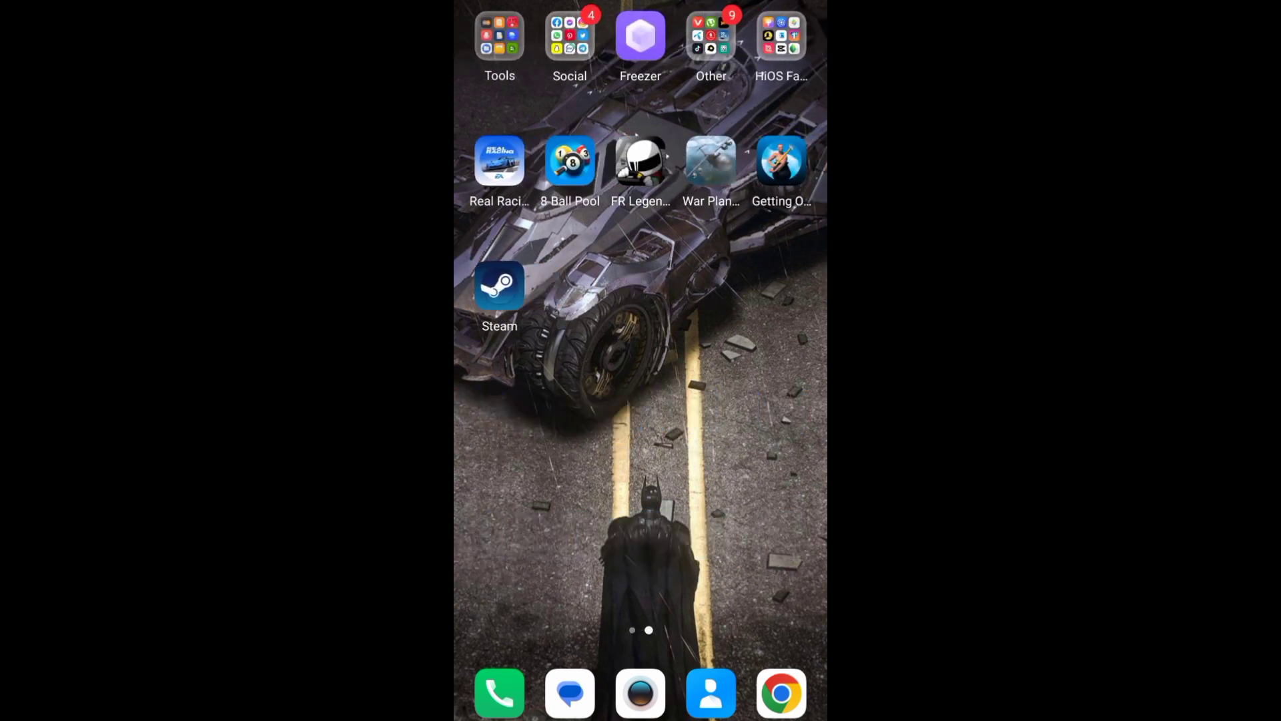
{"action": "left_click", "coordinate": [499, 36]}
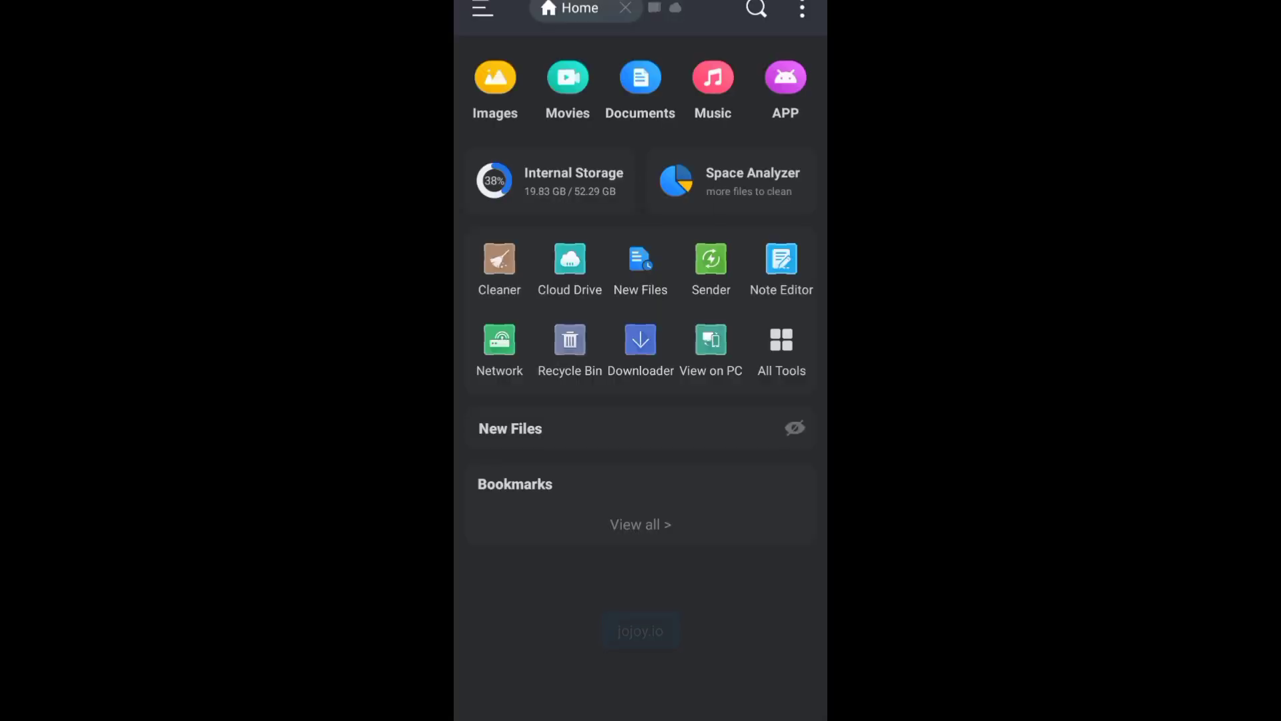
Open ES File Explorer's saved FTP servers page from the side drawer.
{"action": "left_click", "coordinate": [482, 10]}
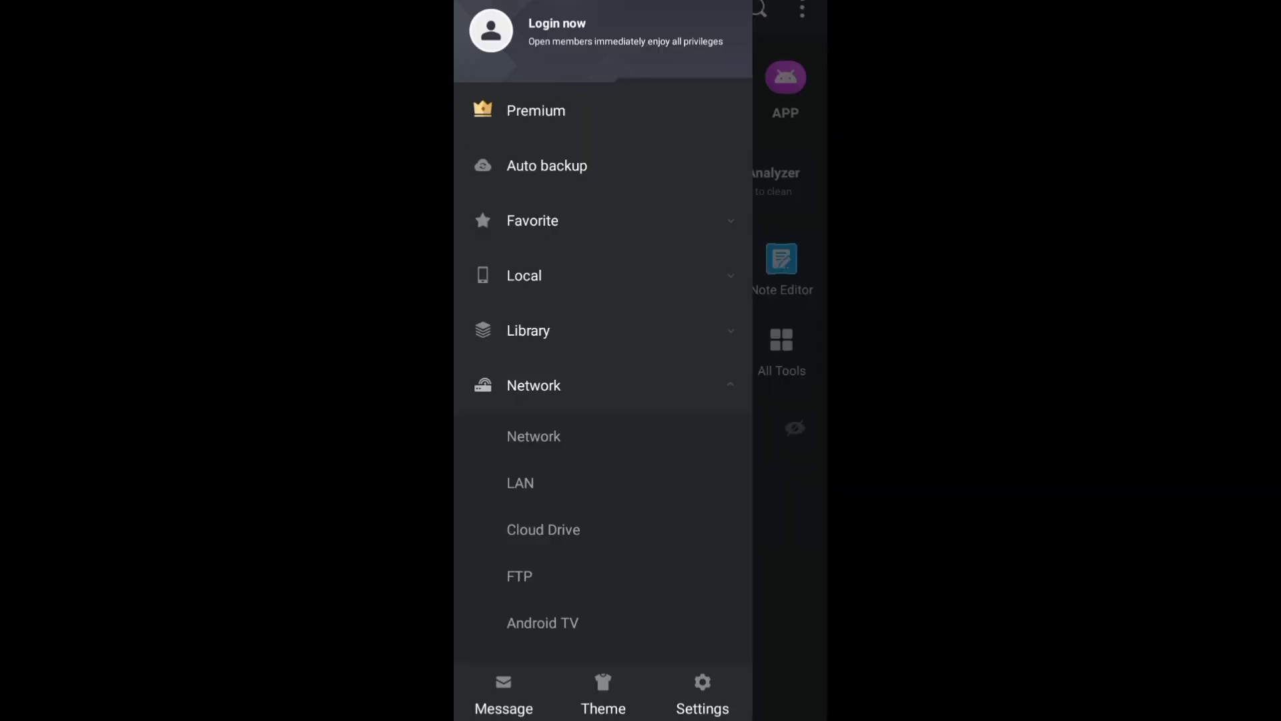
{"action": "scroll", "coordinate": [601, 401], "scroll_direction": "down", "scroll_amount": 3}
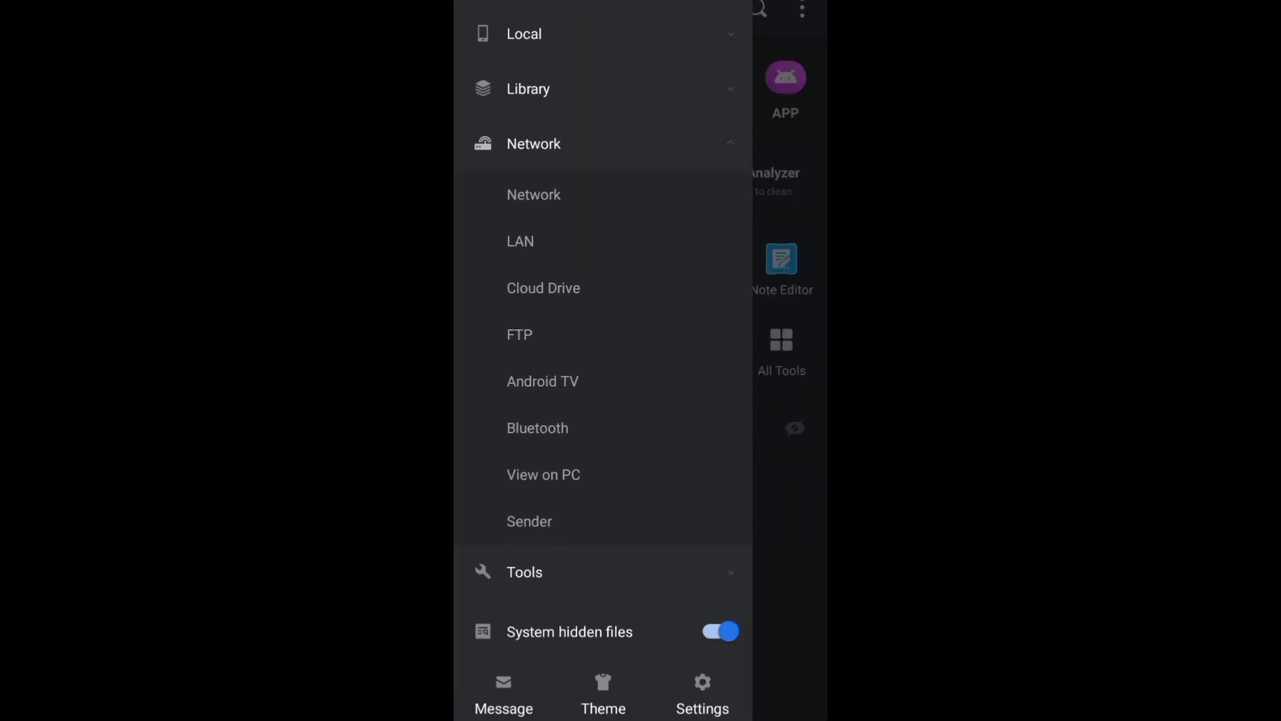
{"action": "left_click", "coordinate": [519, 334]}
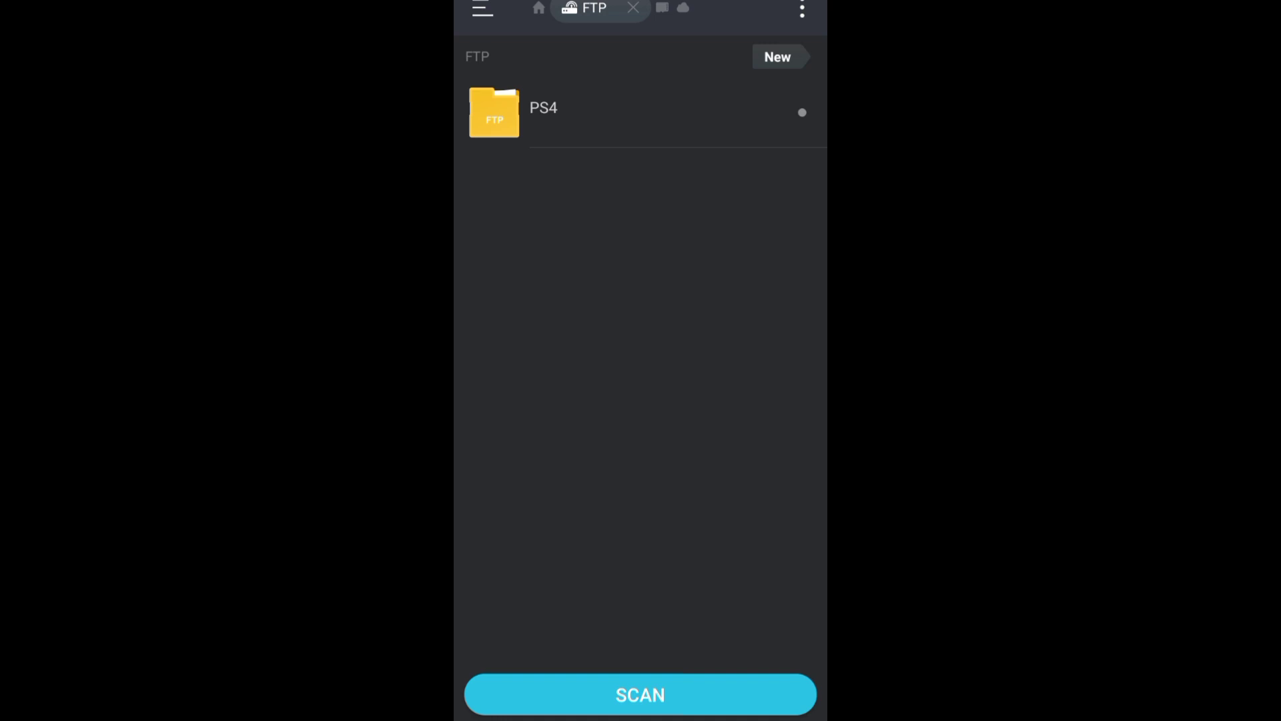
Add an ftp server at 192.168.100.6, port 21, username PS3, displayed as PS3.
{"action": "left_click", "coordinate": [778, 57]}
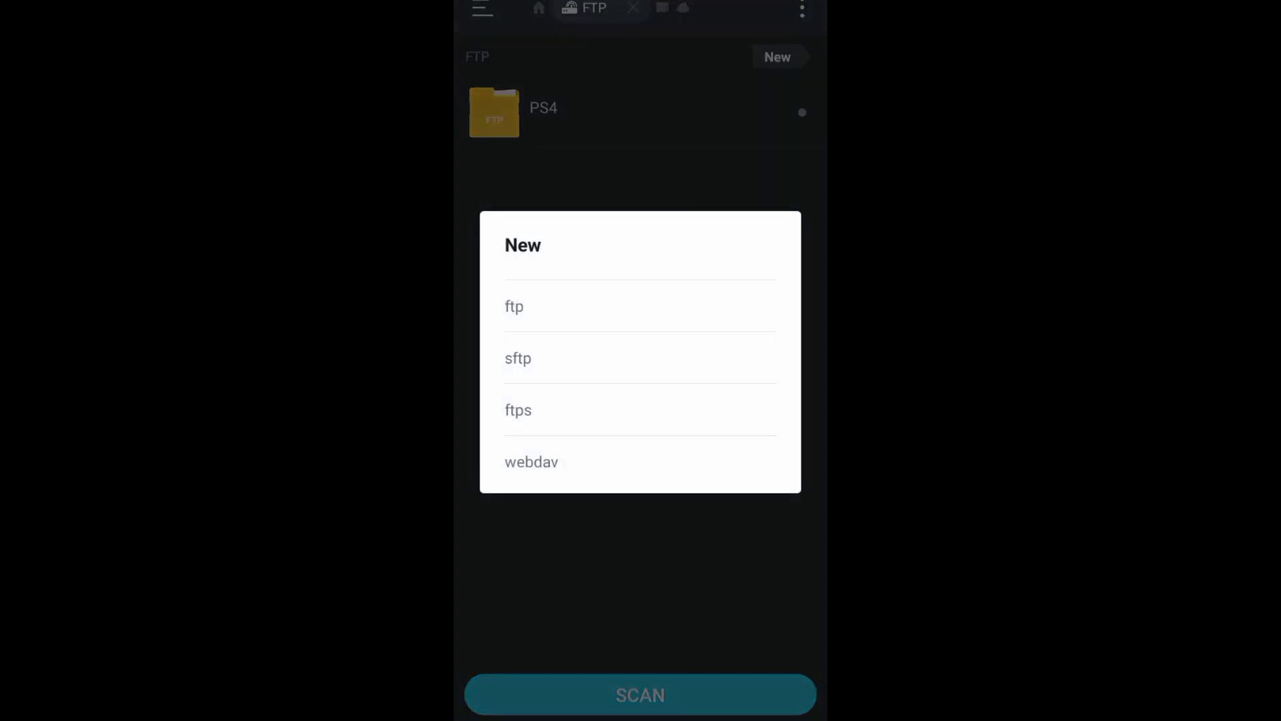
{"action": "left_click", "coordinate": [601, 306]}
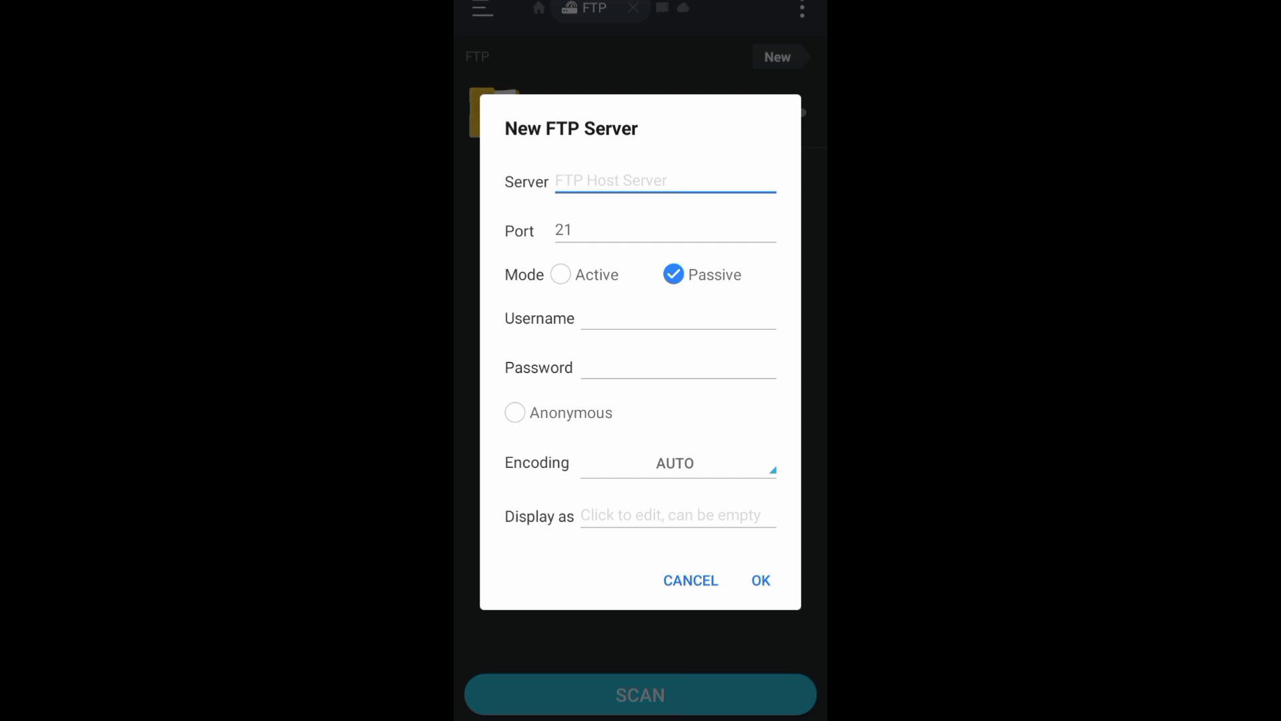
{"action": "left_click", "coordinate": [664, 181]}
{"action": "type", "text": "PS3"}
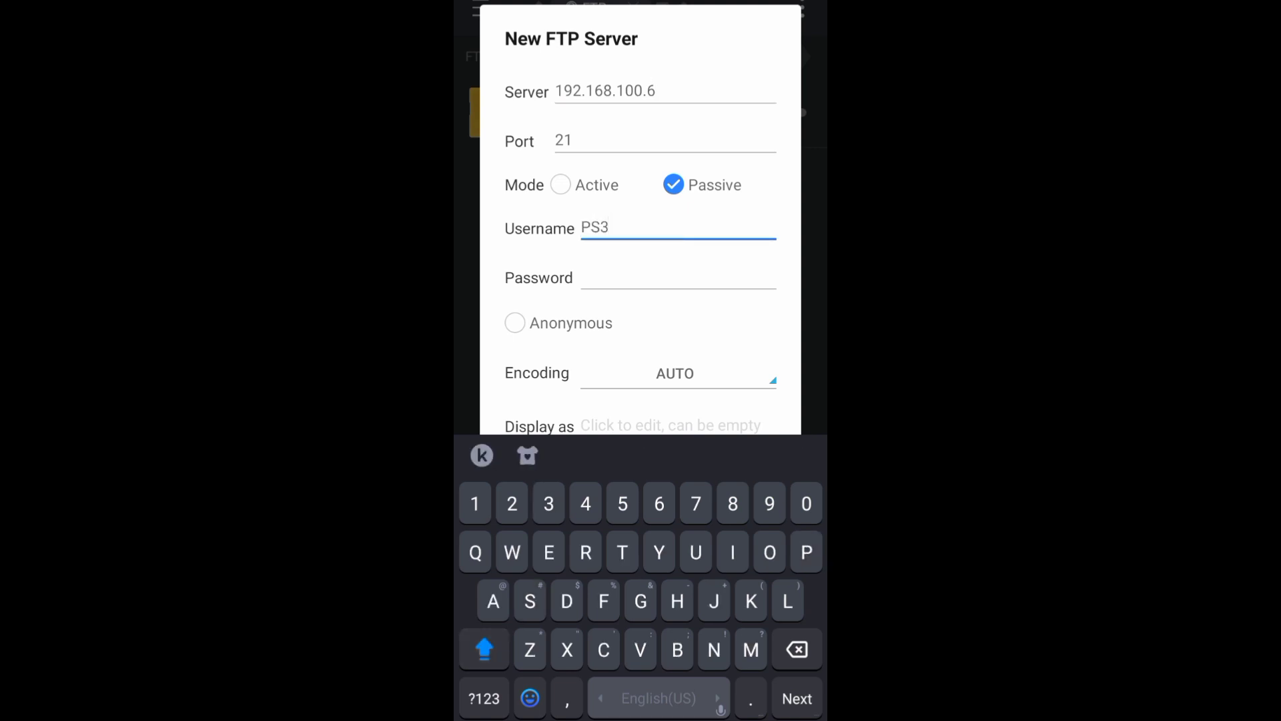
{"action": "left_click", "coordinate": [671, 424]}
{"action": "type", "text": "PS3"}
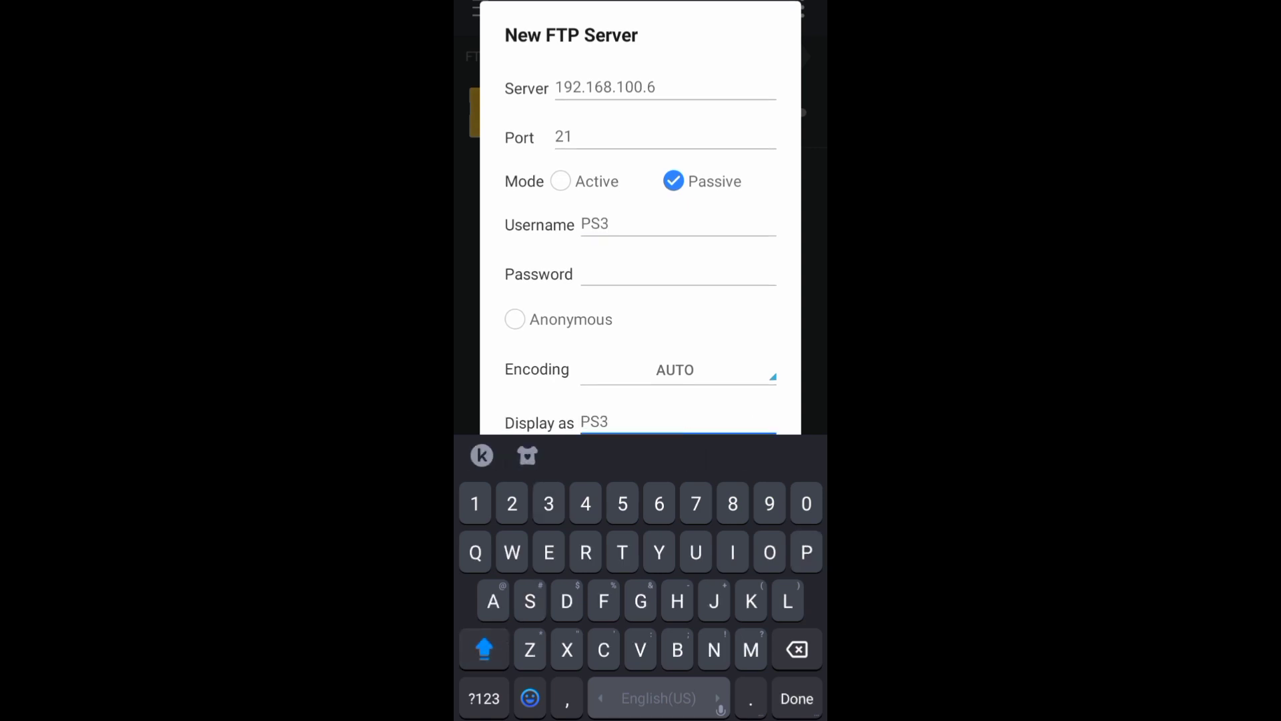
{"action": "left_click", "coordinate": [797, 697]}
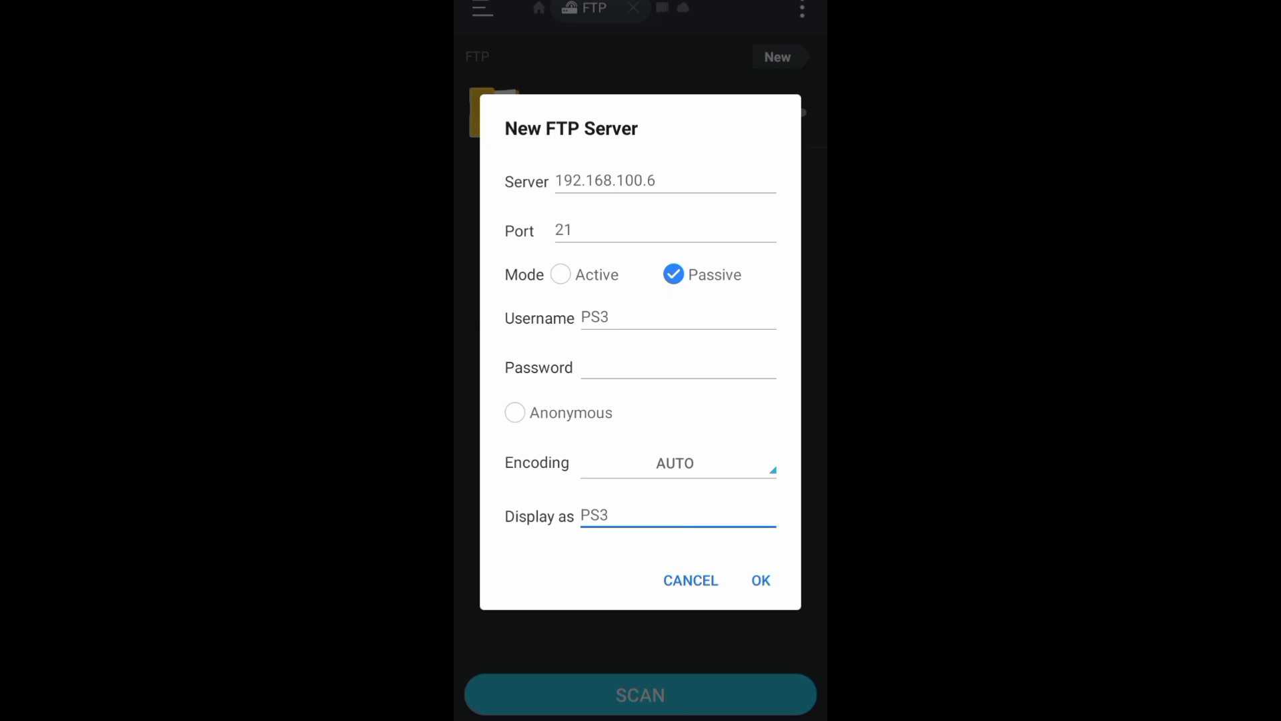
{"action": "left_click", "coordinate": [761, 581]}
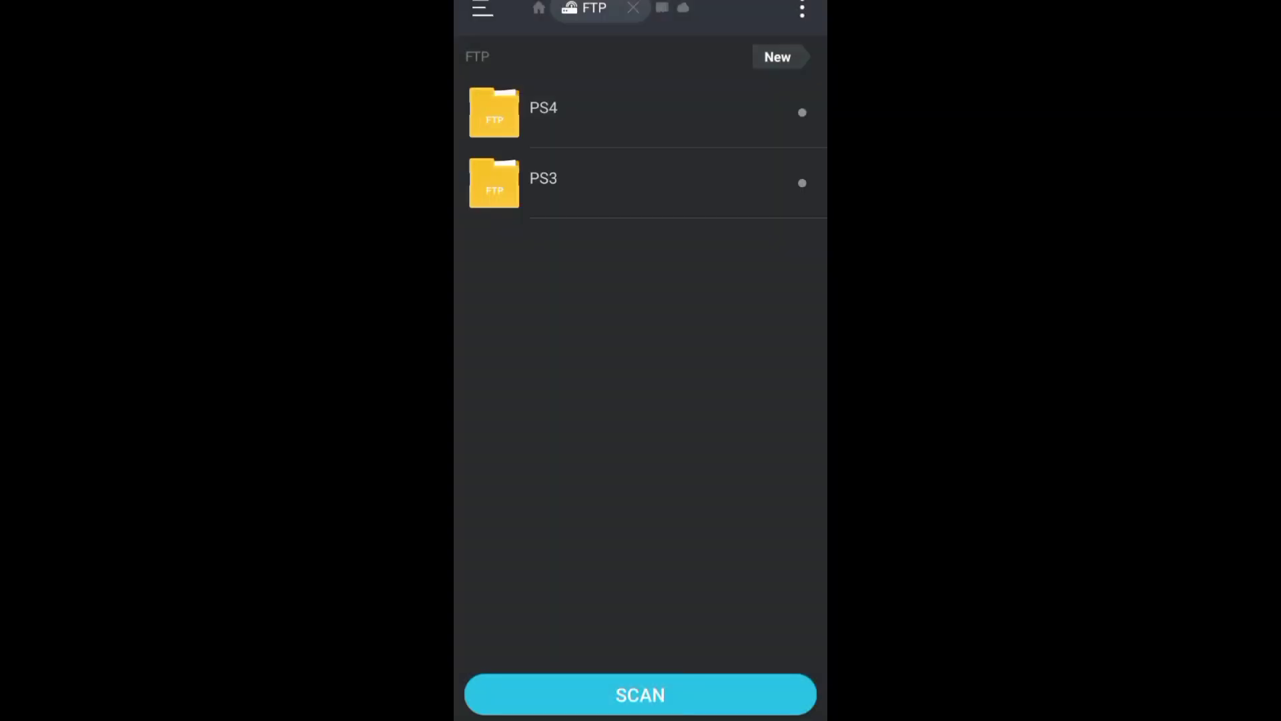
Connect to the PS3 server and browse dev_hdd0 into its GAMES folder.
{"action": "left_click", "coordinate": [641, 184]}
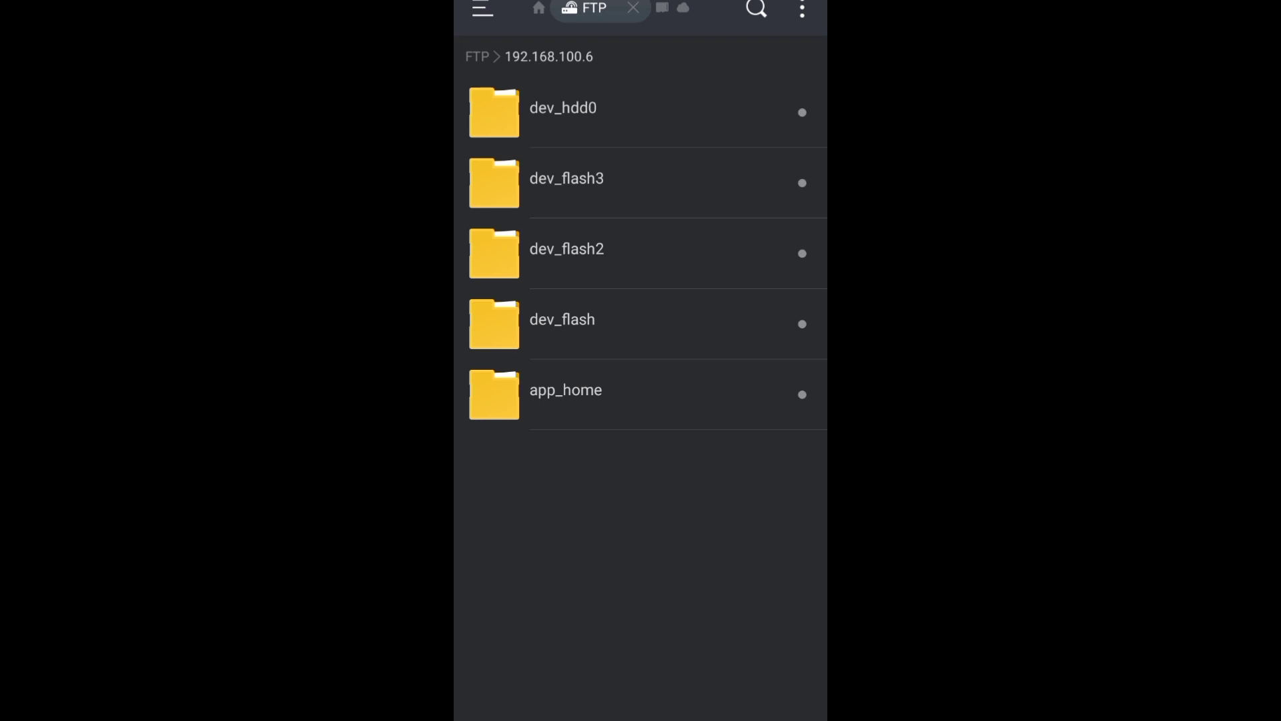
{"action": "left_click", "coordinate": [642, 113]}
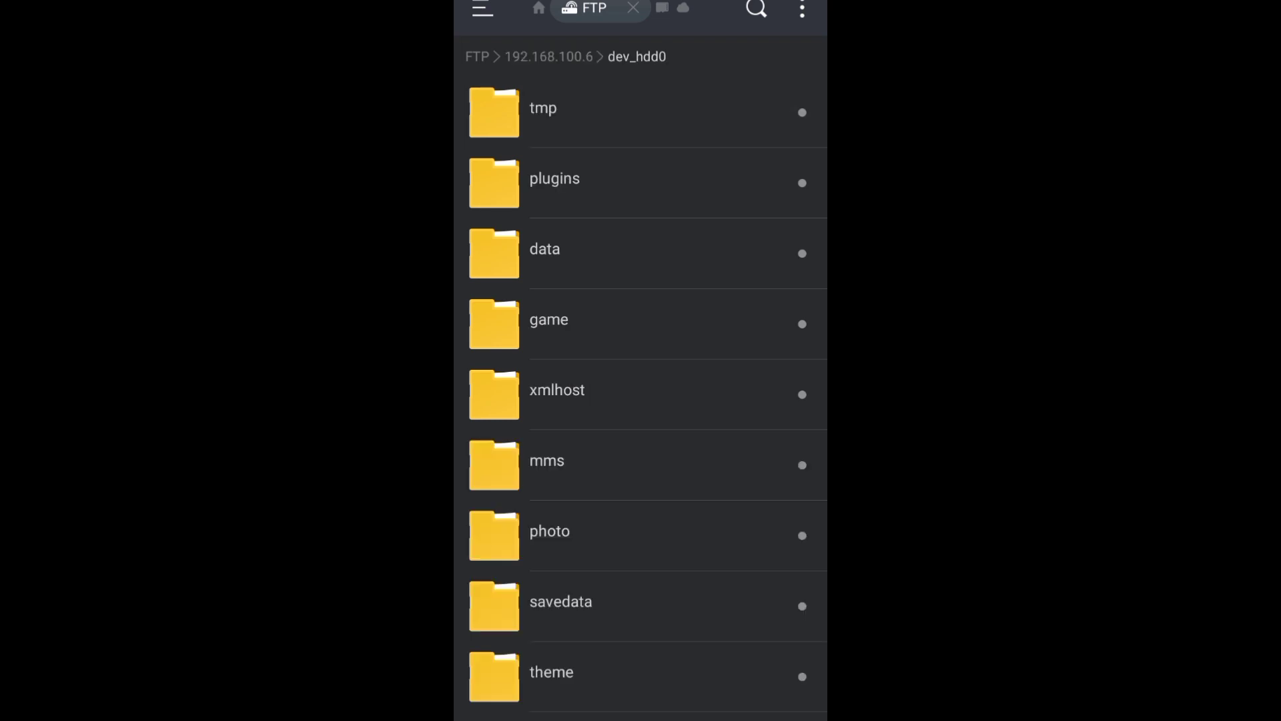
{"action": "scroll", "coordinate": [642, 401], "scroll_direction": "down", "scroll_amount": 10}
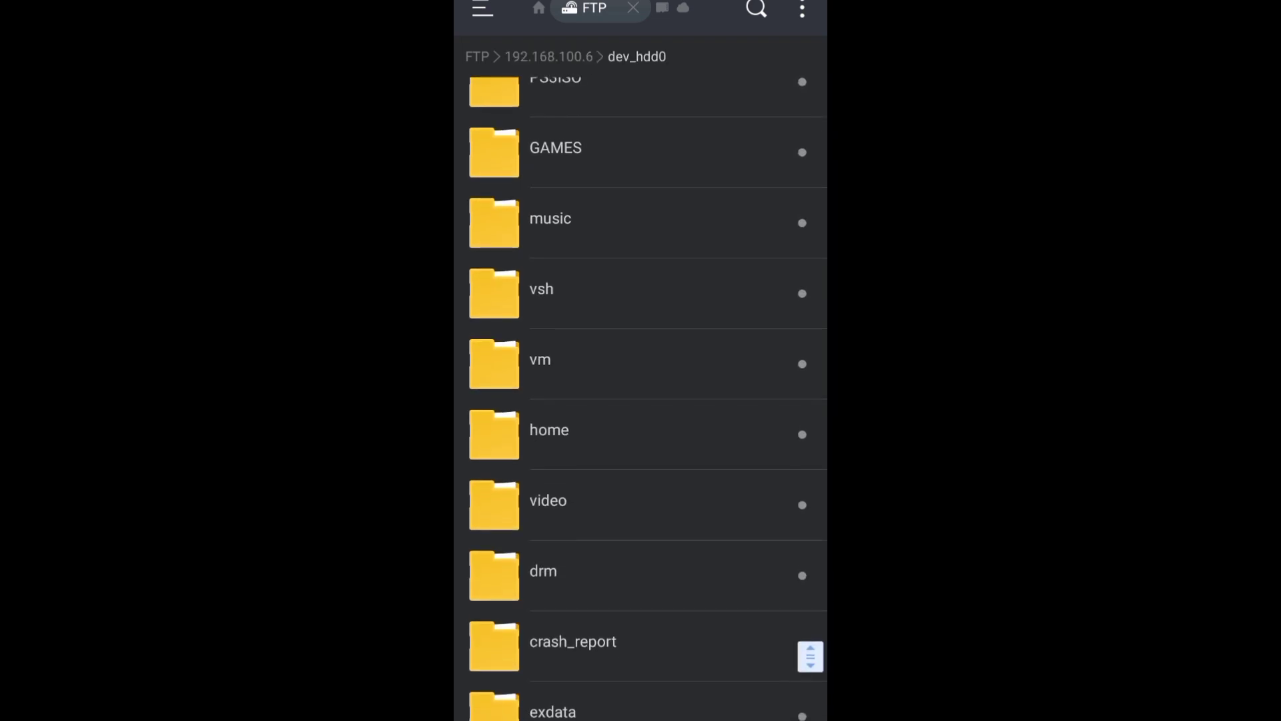
{"action": "scroll", "coordinate": [640, 401], "scroll_direction": "up", "scroll_amount": 8}
{"action": "scroll", "coordinate": [641, 401], "scroll_direction": "up", "scroll_amount": 3}
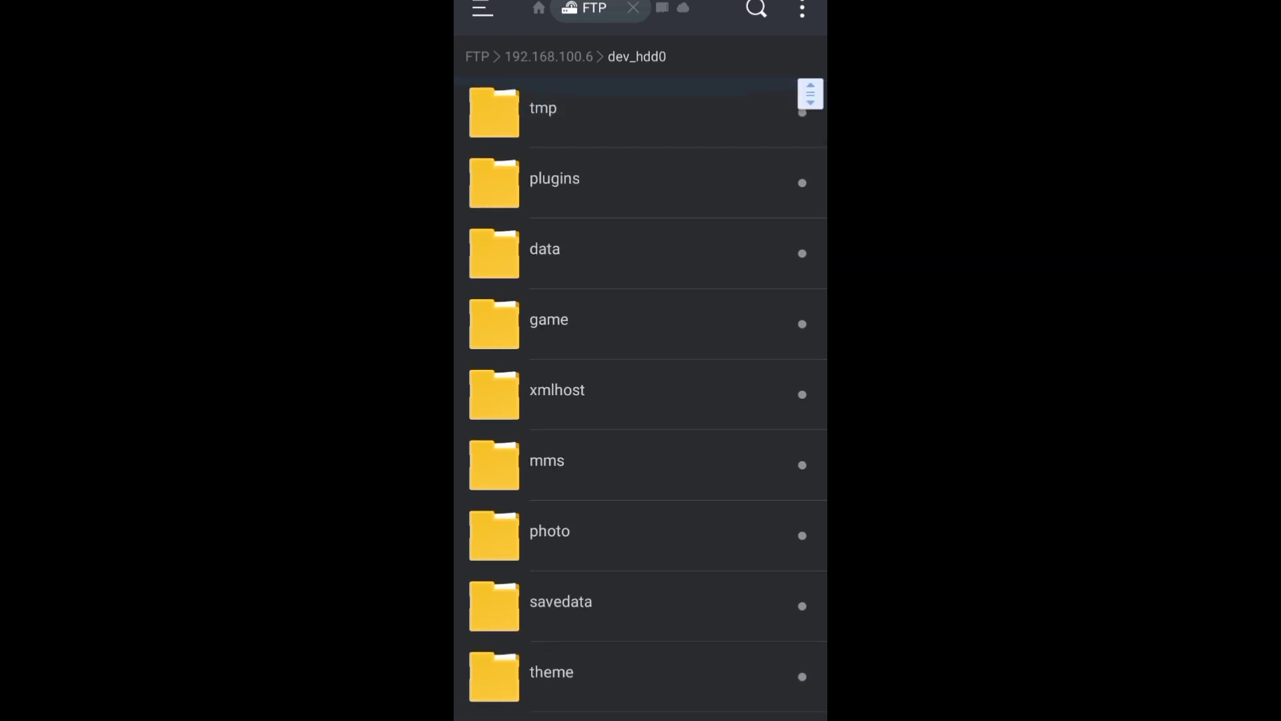
{"action": "scroll", "coordinate": [641, 400], "scroll_direction": "down", "scroll_amount": 2}
{"action": "scroll", "coordinate": [641, 400], "scroll_direction": "up", "scroll_amount": 1}
{"action": "scroll", "coordinate": [641, 401], "scroll_direction": "down", "scroll_amount": 3}
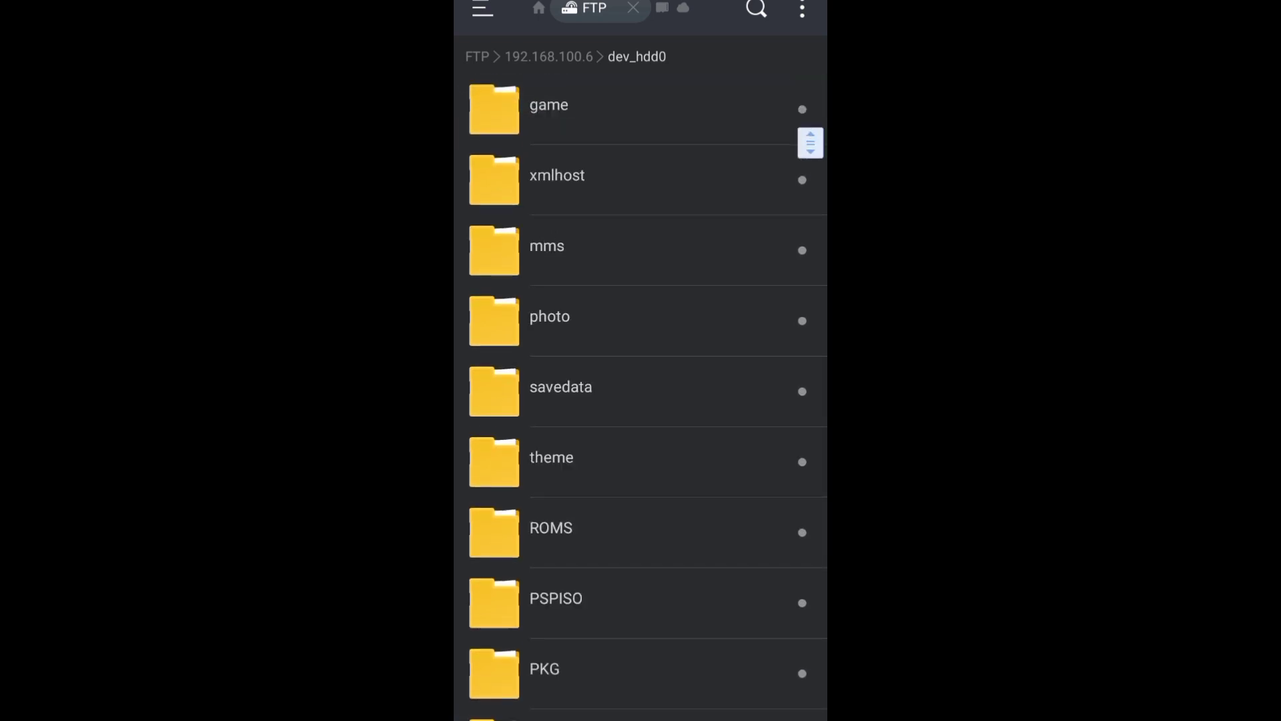
{"action": "scroll", "coordinate": [641, 401], "scroll_direction": "down", "scroll_amount": 4}
{"action": "scroll", "coordinate": [642, 400], "scroll_direction": "down", "scroll_amount": 3}
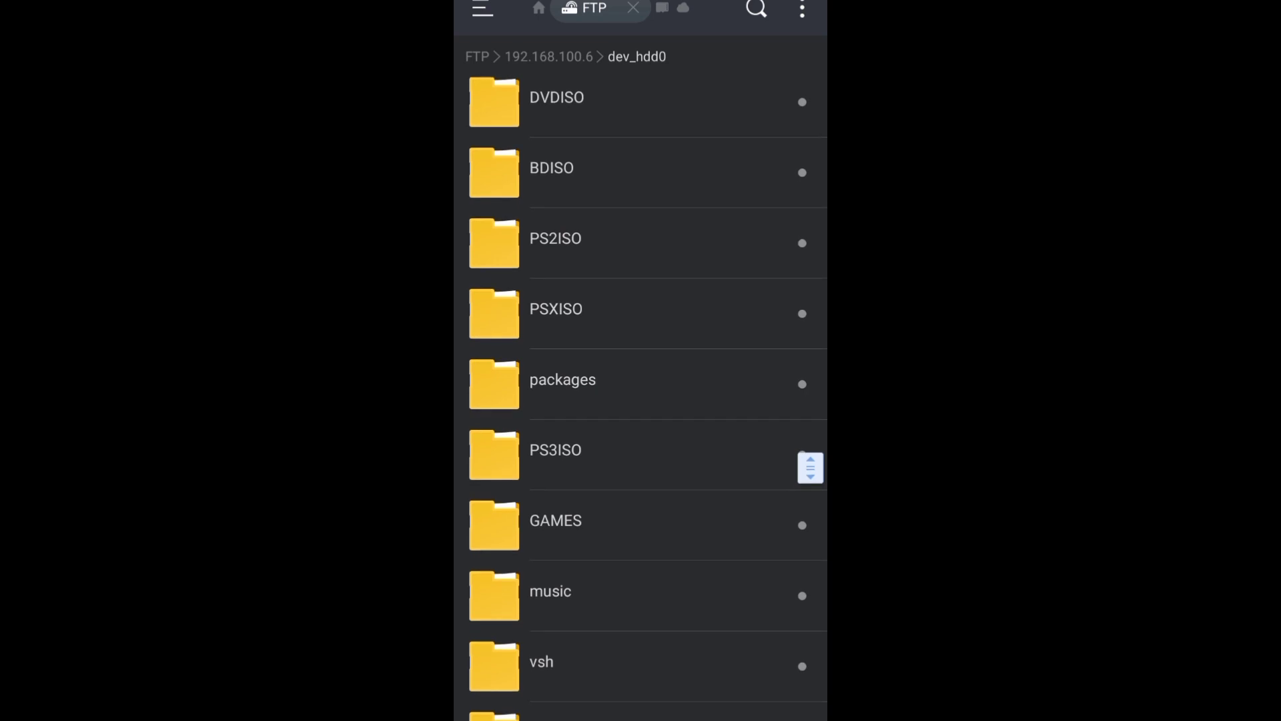
{"action": "left_click", "coordinate": [640, 521]}
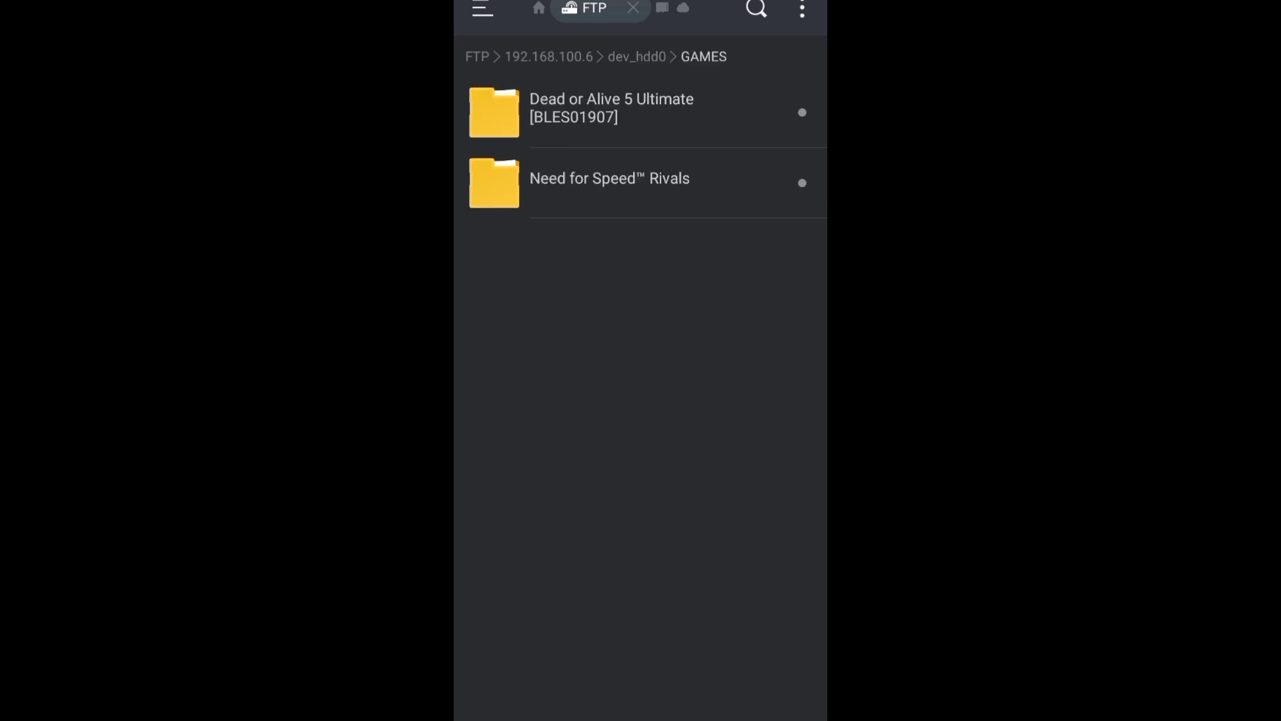